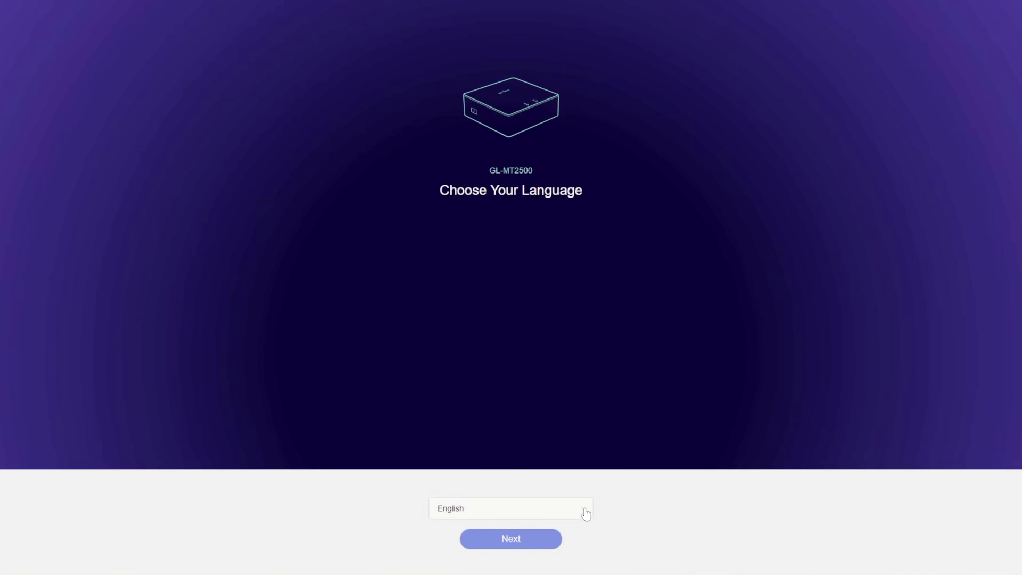
Step: Accept English as the setup language, then enter, confirm and apply a new admin password
{"action": "left_click", "coordinate": [487, 539]}
{"action": "left_click", "coordinate": [485, 538]}
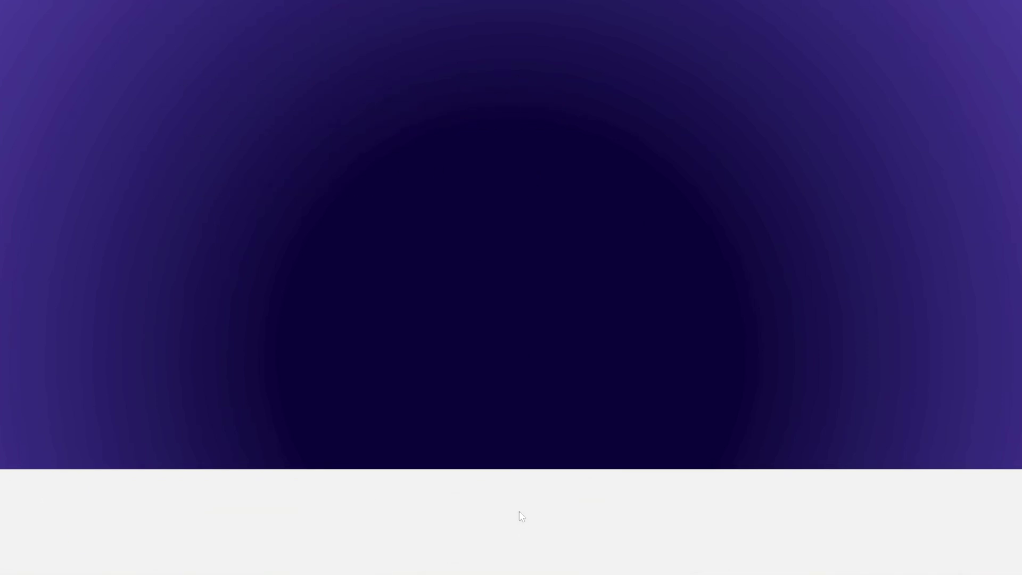
{"action": "left_click", "coordinate": [573, 101]}
{"action": "type", "text": "••••••••••••"}
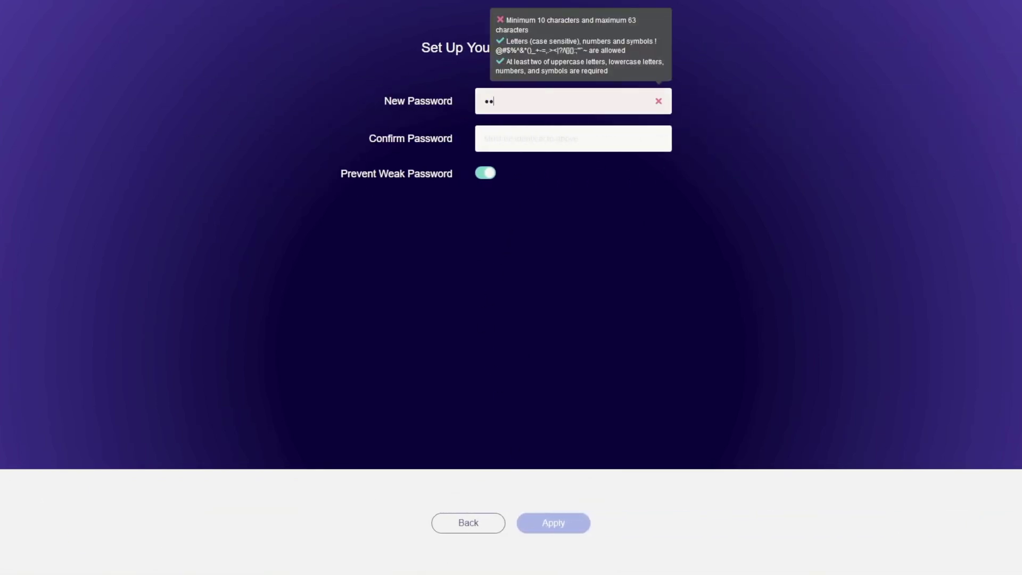
{"action": "type", "text": "••••••"}
{"action": "left_click", "coordinate": [573, 139]}
{"action": "type", "text": "••••••••••••••••••"}
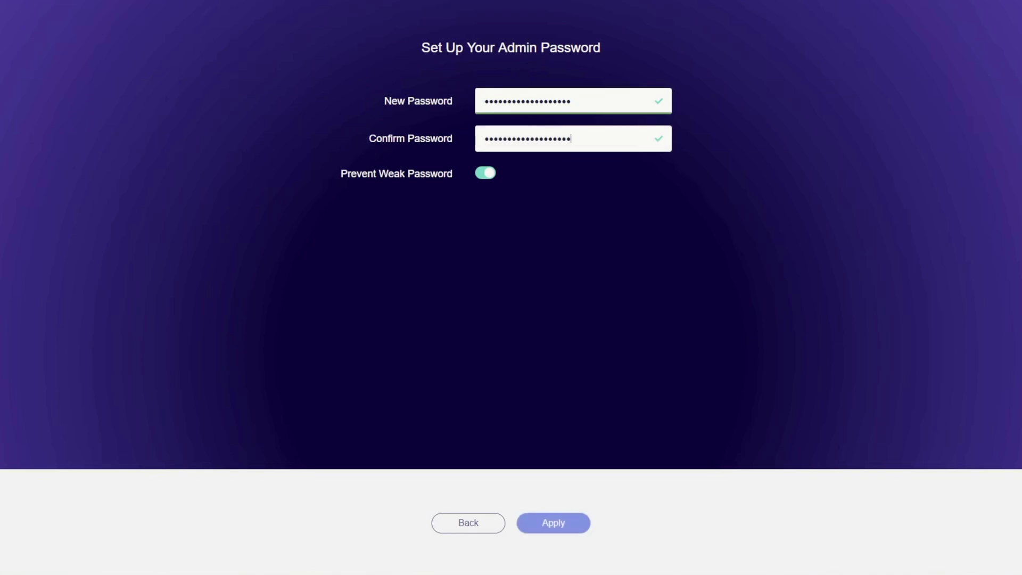
{"action": "left_click", "coordinate": [552, 528]}
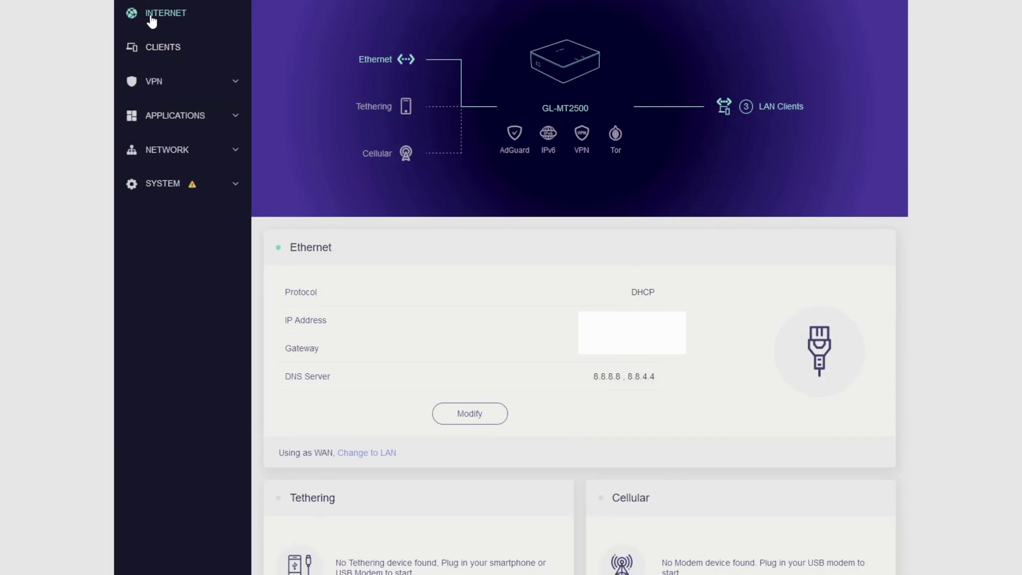
Step: Open the WireGuard server setup from the VPN dashboard and generate its configuration
{"action": "left_click", "coordinate": [151, 83]}
{"action": "left_click", "coordinate": [154, 111]}
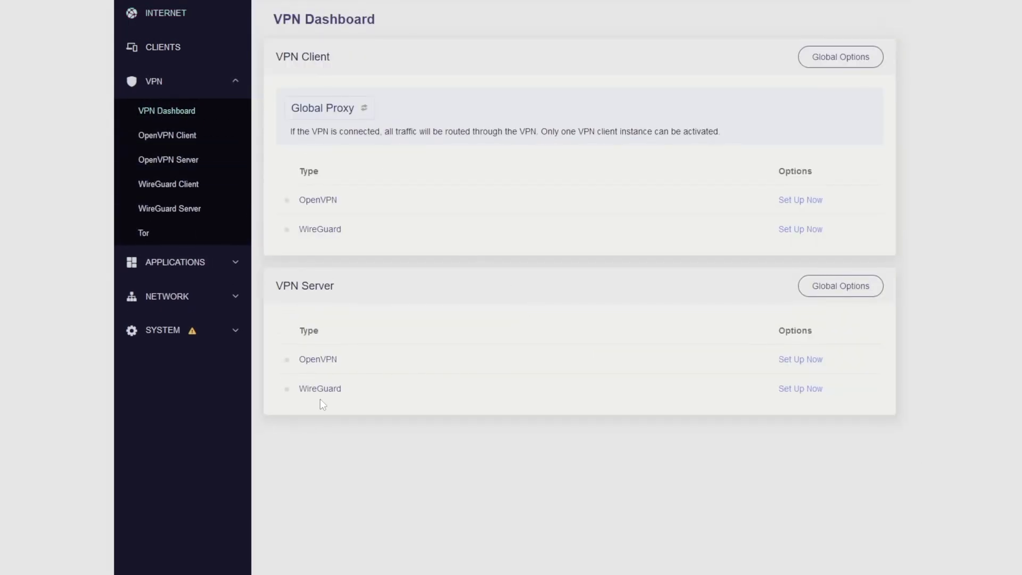
{"action": "left_click", "coordinate": [808, 388]}
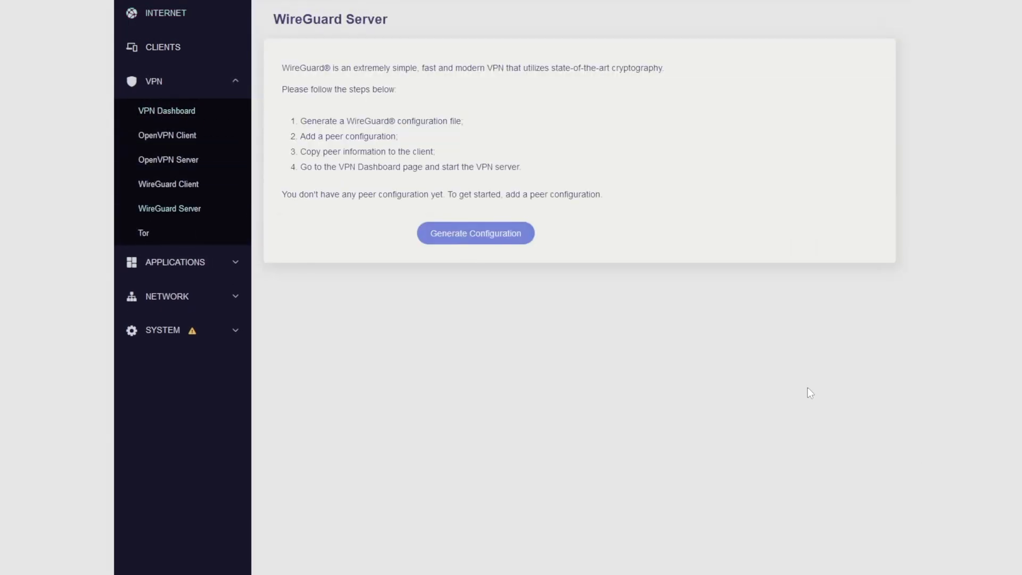
{"action": "left_click", "coordinate": [489, 240]}
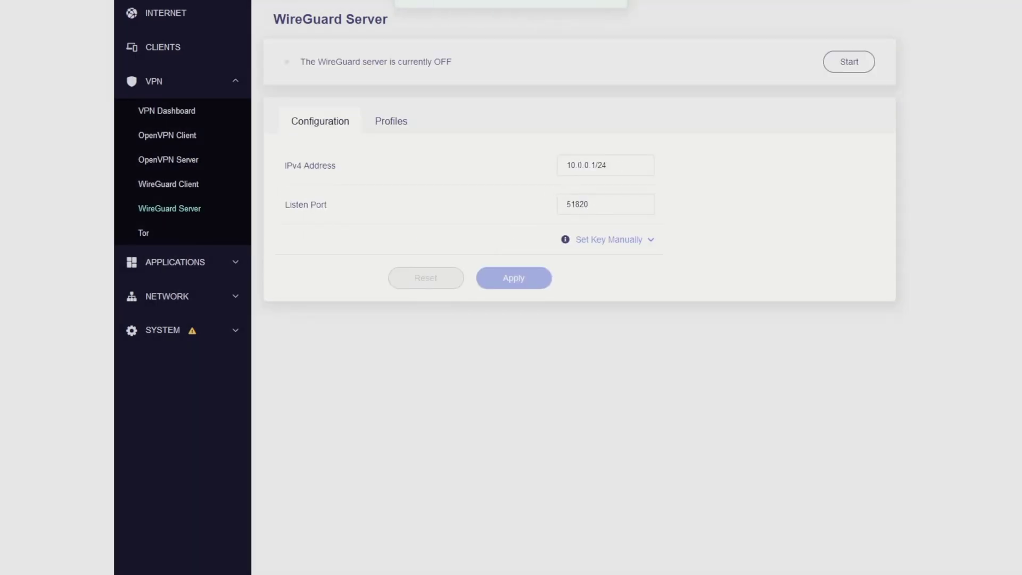
Step: Try to change the WireGuard server's IPv4 address to 172.0.0.1/24
{"action": "left_click", "coordinate": [571, 165]}
{"action": "key", "text": "BackSpace"}
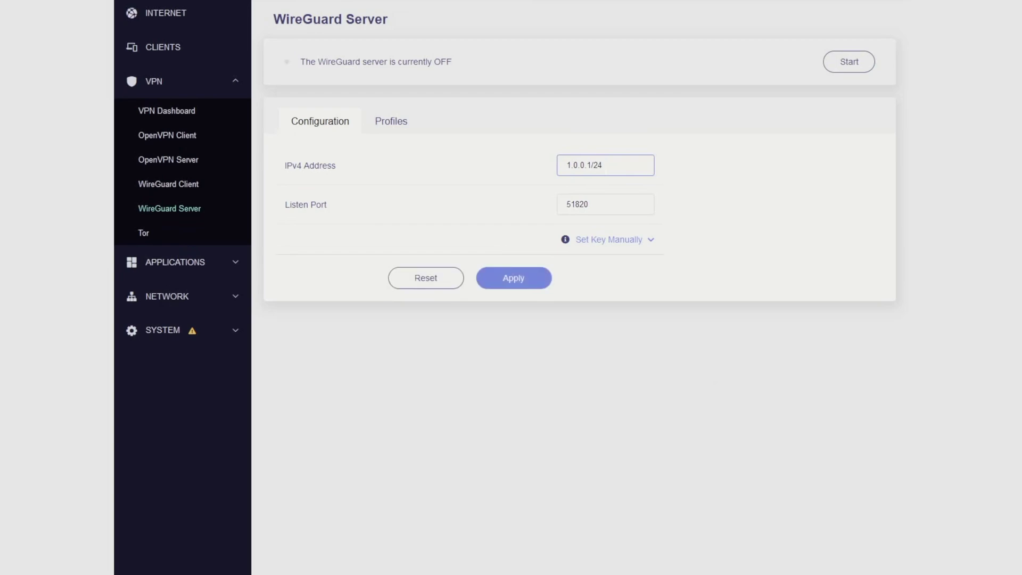
{"action": "type", "text": "72"}
{"action": "left_click", "coordinate": [607, 204]}
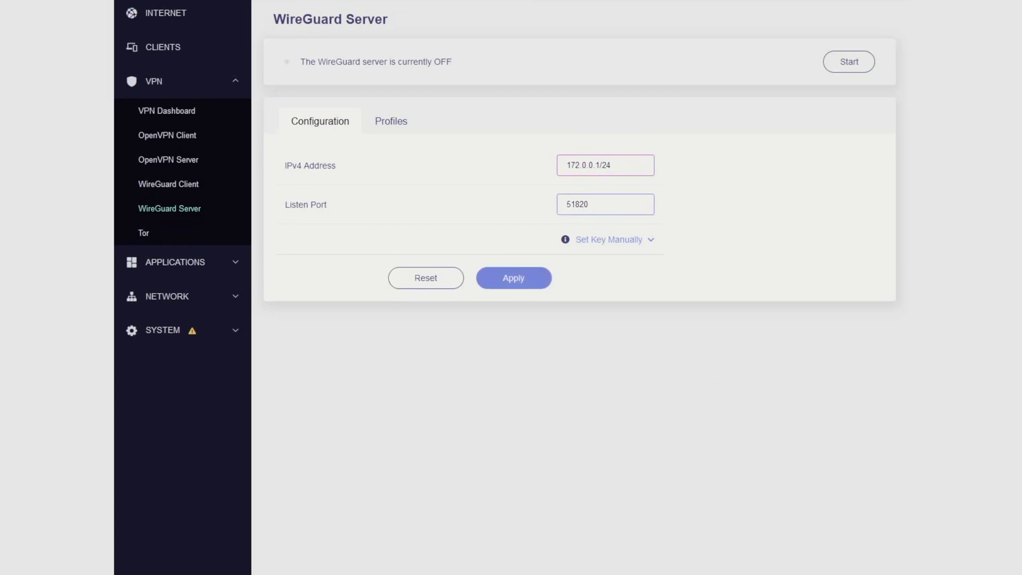
{"action": "left_click", "coordinate": [529, 279]}
Step: Add a WireGuard server client profile named spaceinvader and download its configuration file
{"action": "left_click", "coordinate": [381, 128]}
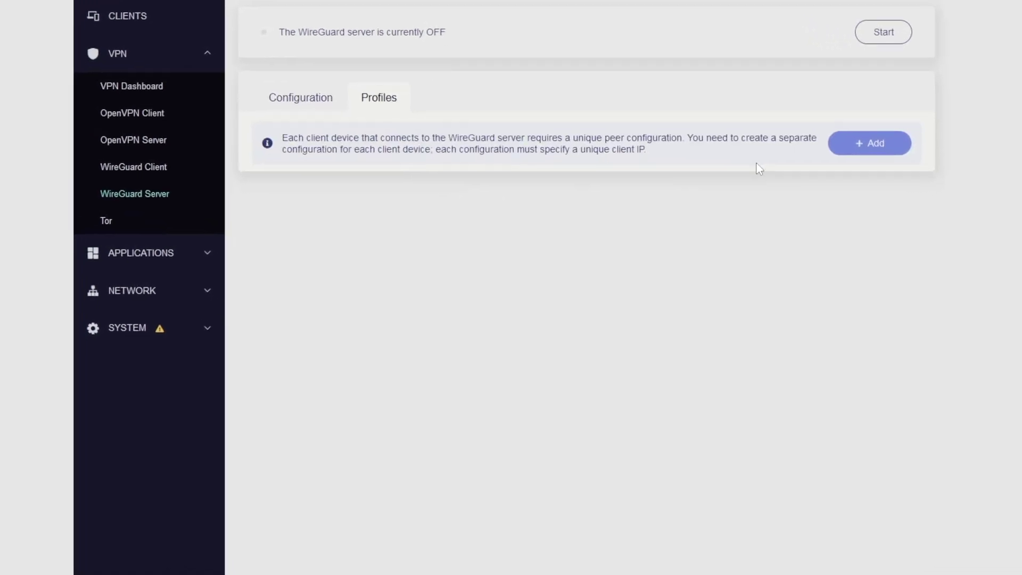
{"action": "left_click", "coordinate": [828, 163]}
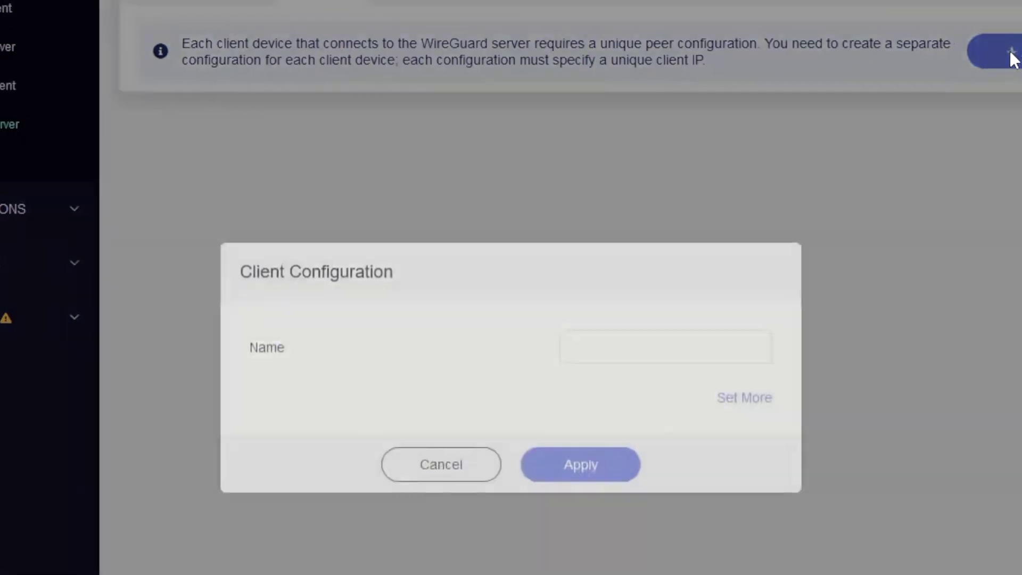
{"action": "left_click", "coordinate": [647, 352]}
{"action": "type", "text": "spaceinv"}
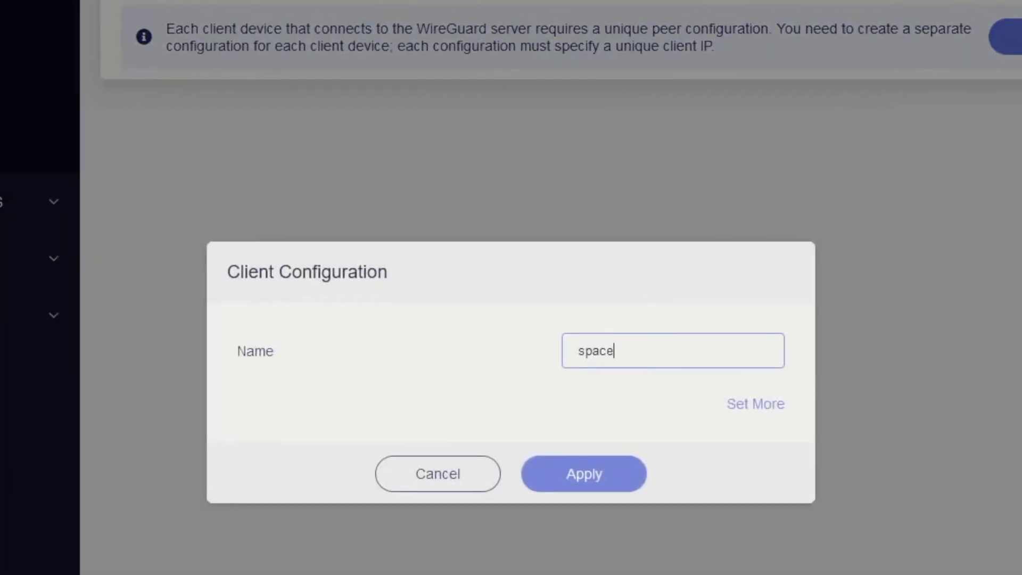
{"action": "type", "text": "ader"}
{"action": "left_click", "coordinate": [588, 463]}
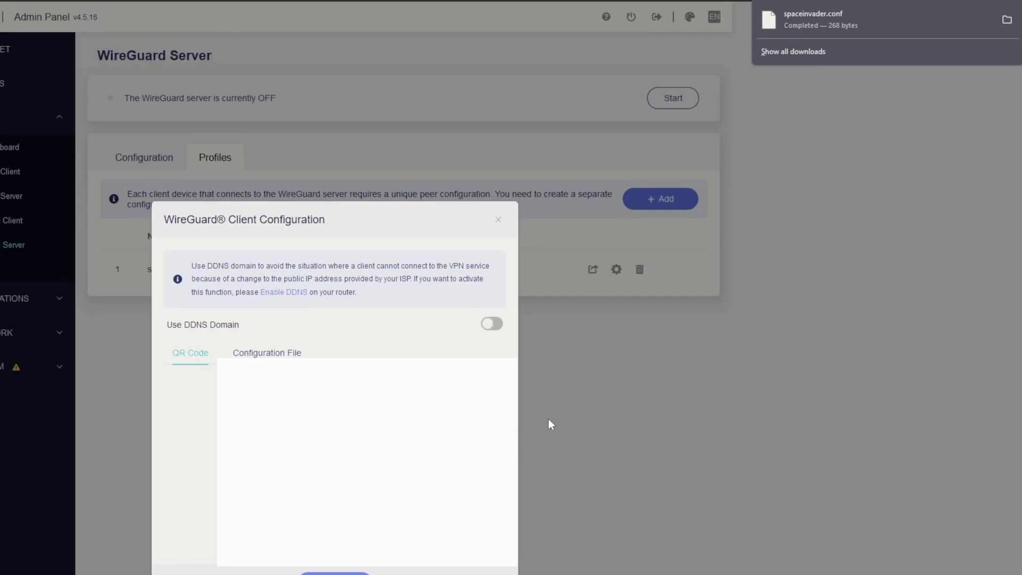
{"action": "left_click", "coordinate": [498, 221]}
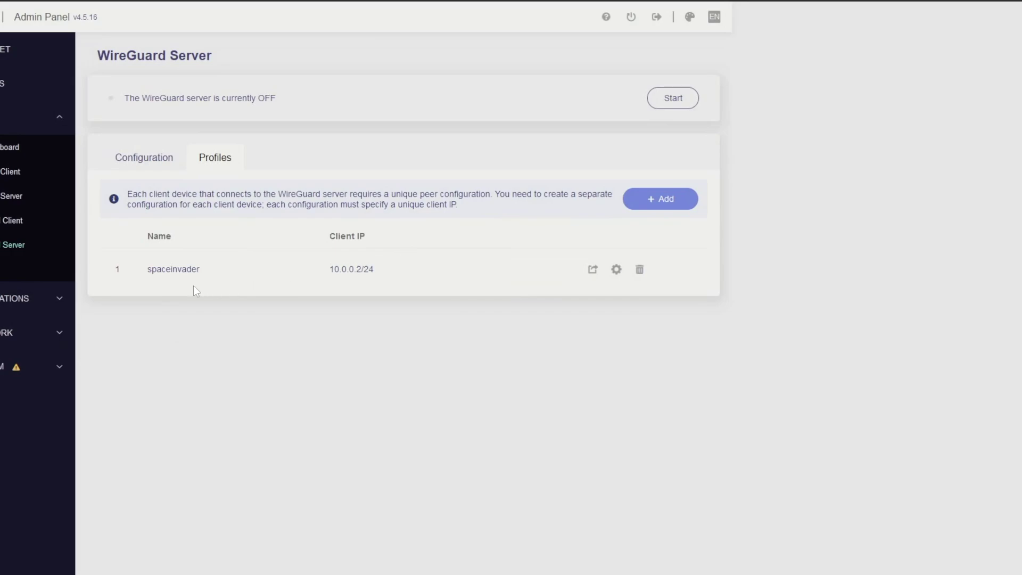
{"action": "left_click", "coordinate": [630, 203]}
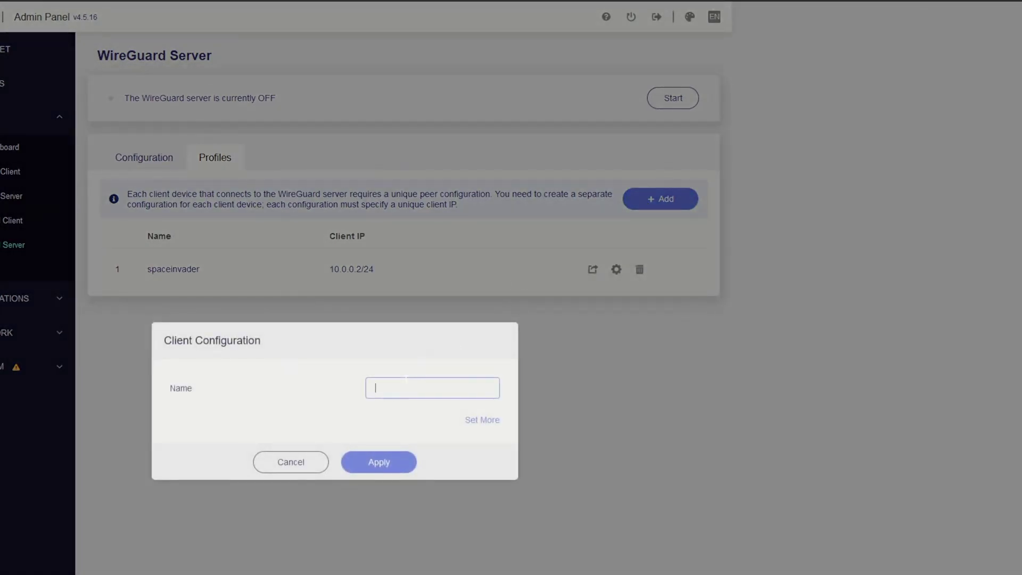
{"action": "type", "text": "mom"}
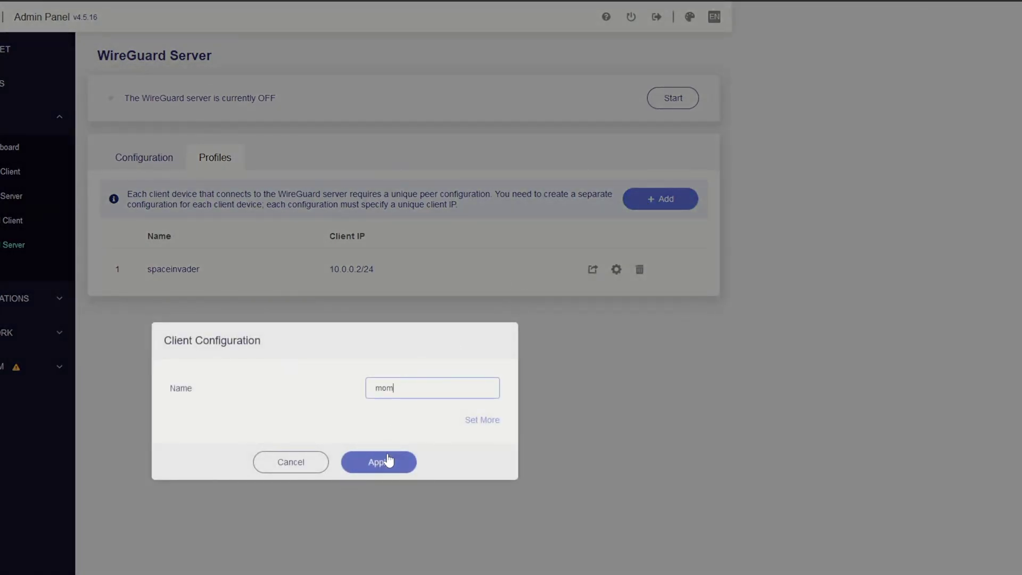
{"action": "left_click", "coordinate": [319, 468]}
{"action": "left_click", "coordinate": [672, 205]}
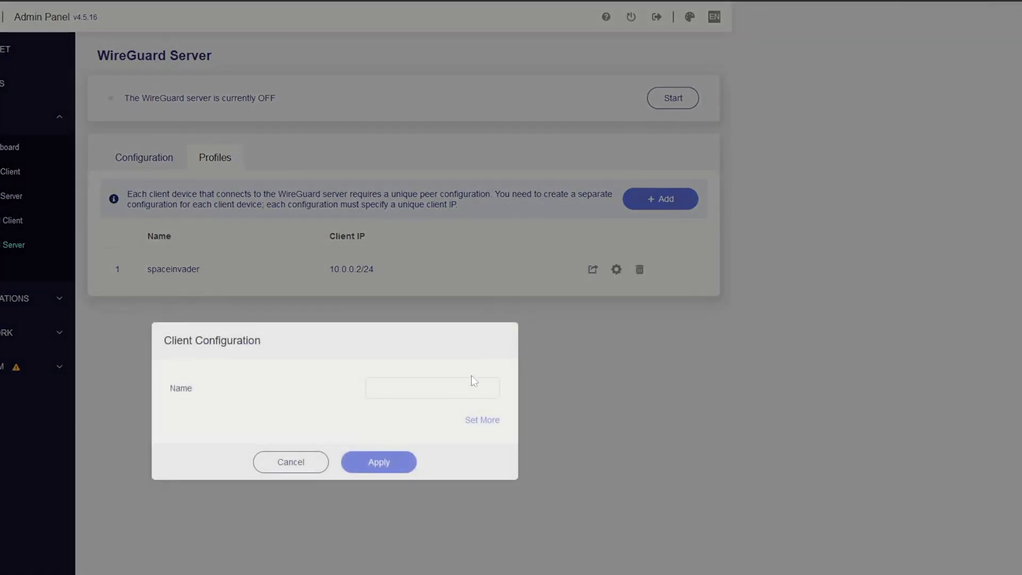
{"action": "type", "text": "sister"}
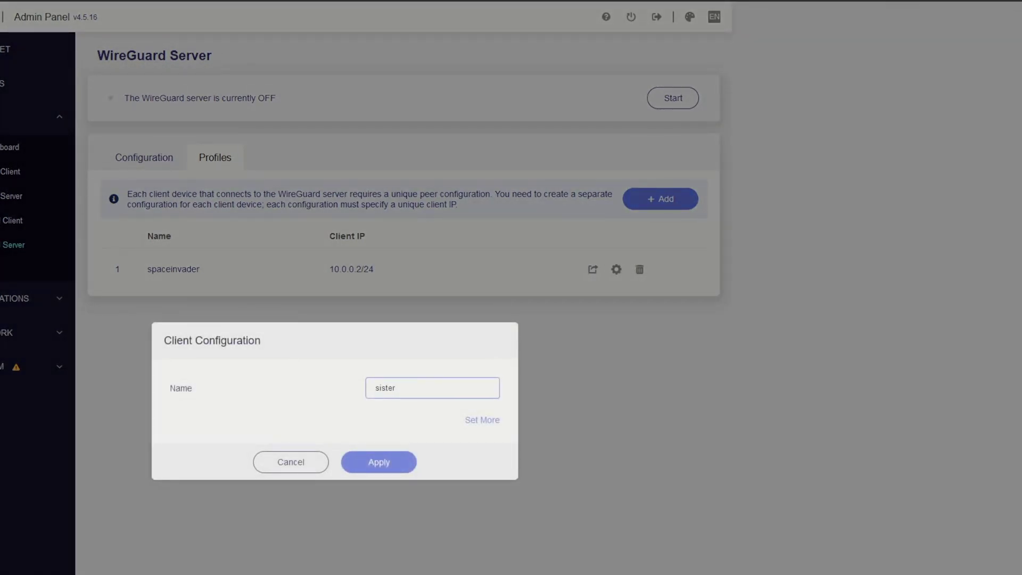
{"action": "left_click", "coordinate": [299, 468]}
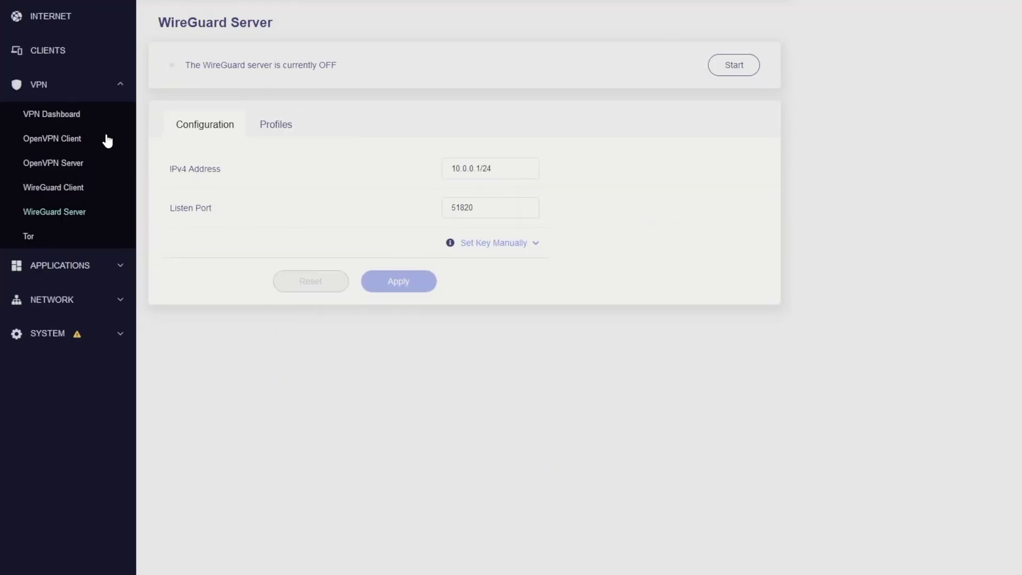
Step: Enable Remote Access LAN in the WireGuard server options and turn on the WireGuard server from the VPN dashboard
{"action": "left_click", "coordinate": [42, 116]}
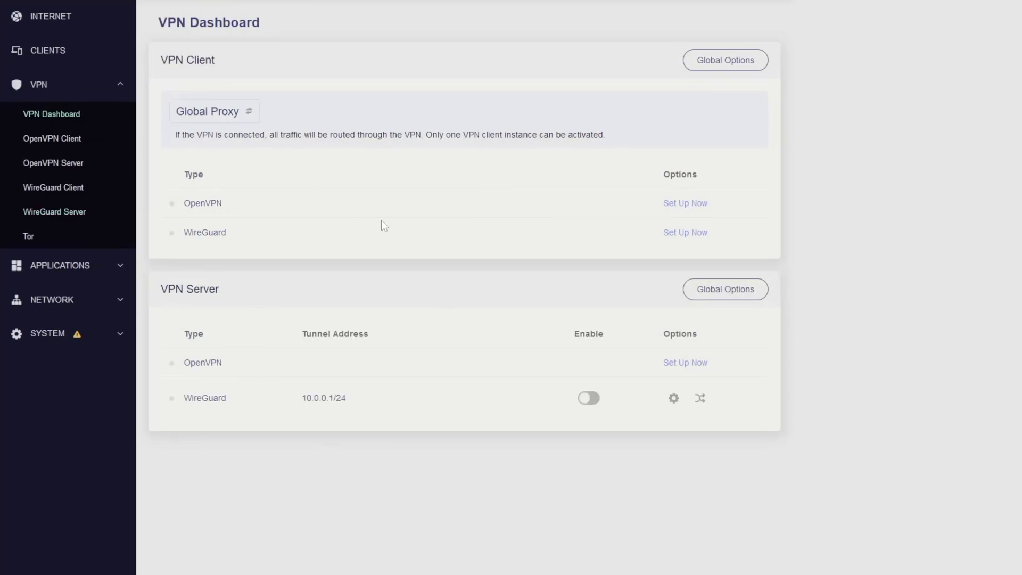
{"action": "left_click", "coordinate": [675, 401]}
{"action": "mouse_move", "coordinate": [321, 326]}
{"action": "left_click", "coordinate": [550, 321]}
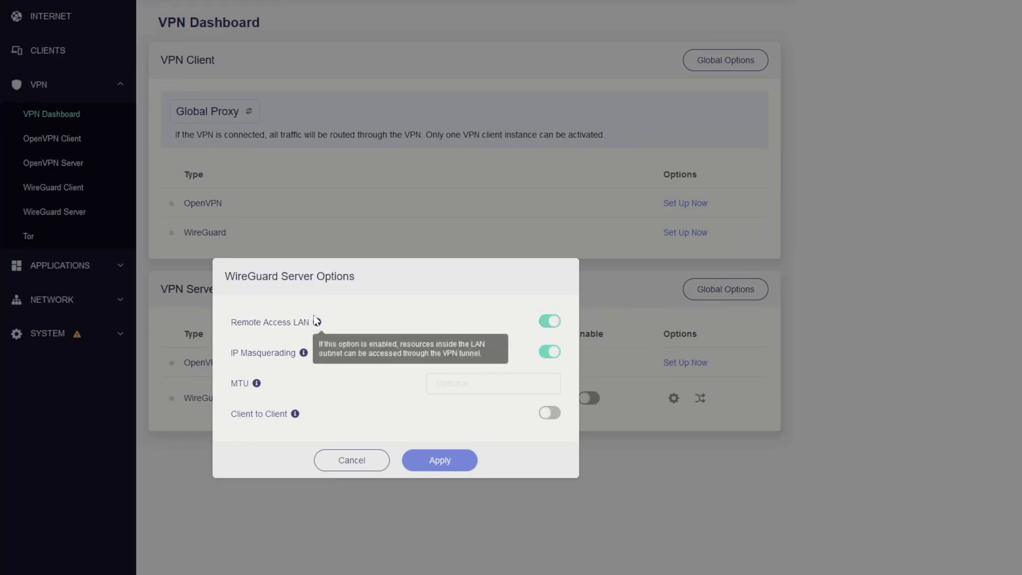
{"action": "mouse_move", "coordinate": [317, 322]}
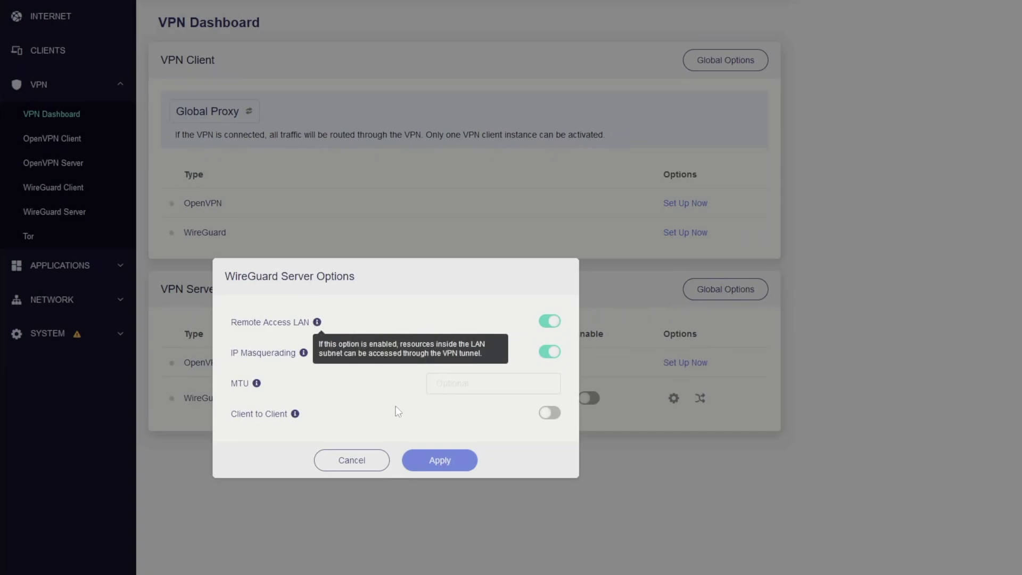
{"action": "left_click", "coordinate": [442, 461]}
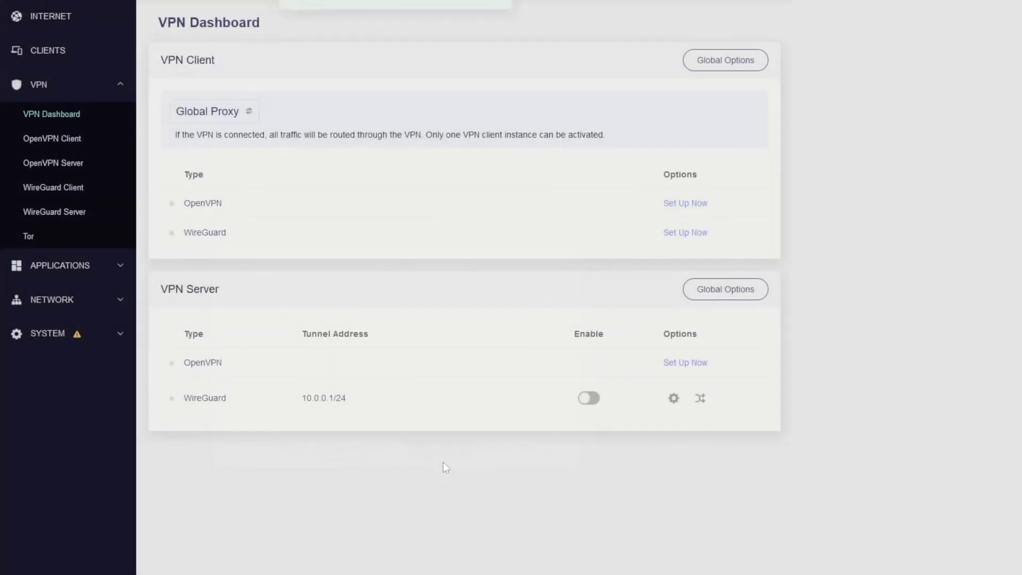
{"action": "left_click", "coordinate": [589, 398]}
Step: Copy spaceinvader.conf from the Downloads folder to the extSSD (D:) drive in File Explorer
{"action": "key", "text": "super+e"}
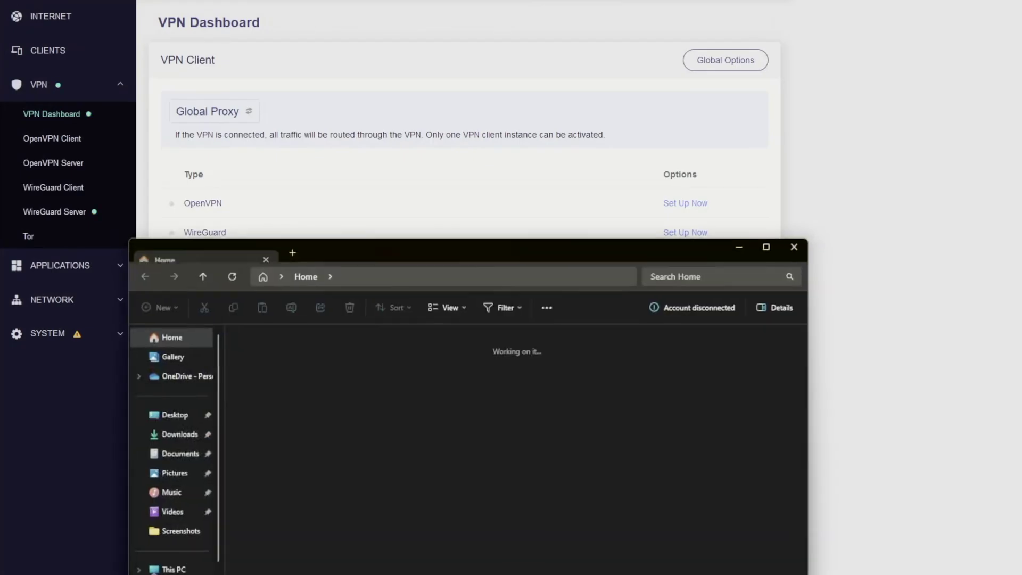
{"action": "left_click", "coordinate": [173, 434]}
{"action": "left_click", "coordinate": [305, 367]}
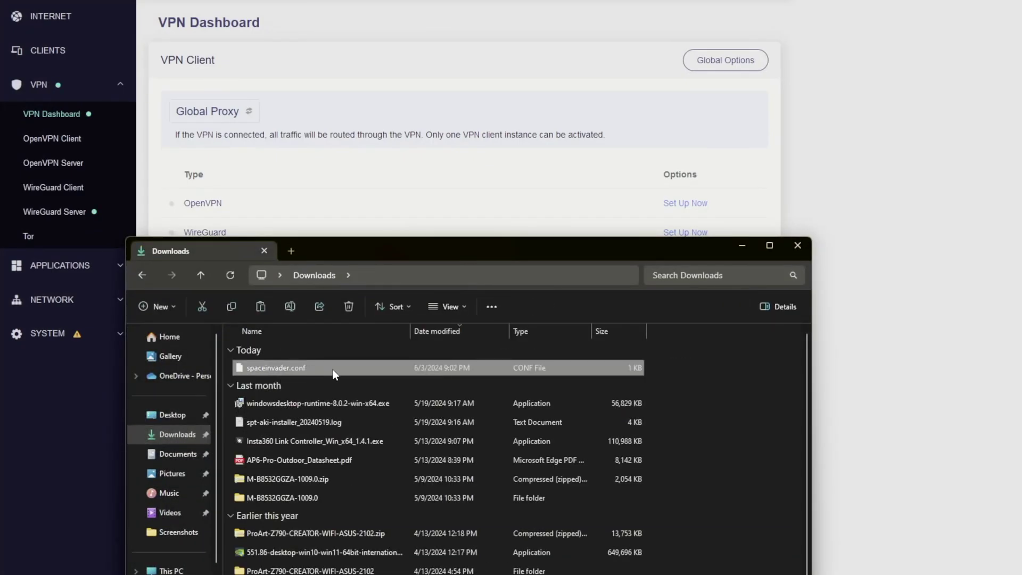
{"action": "right_click", "coordinate": [332, 369]}
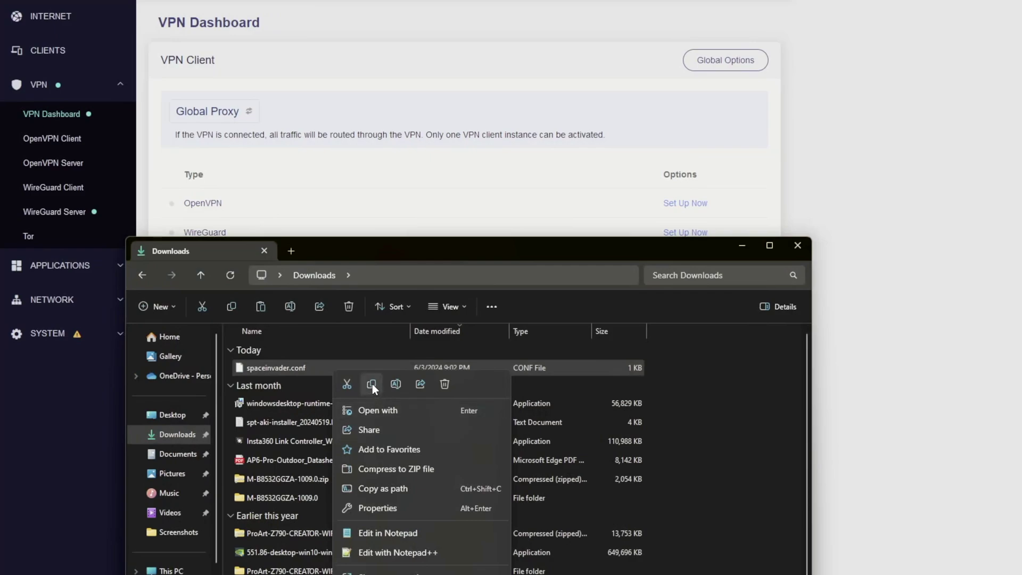
{"action": "left_click", "coordinate": [372, 385]}
{"action": "scroll", "coordinate": [170, 506], "scroll_direction": "down", "scroll_amount": 1}
{"action": "left_click", "coordinate": [176, 568]}
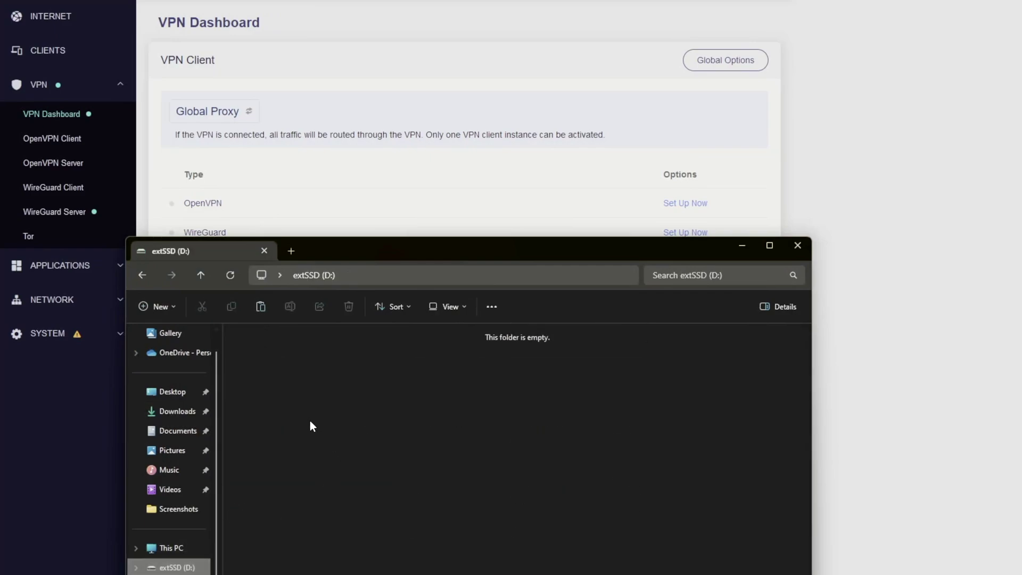
{"action": "right_click", "coordinate": [305, 415]}
{"action": "left_click", "coordinate": [321, 427]}
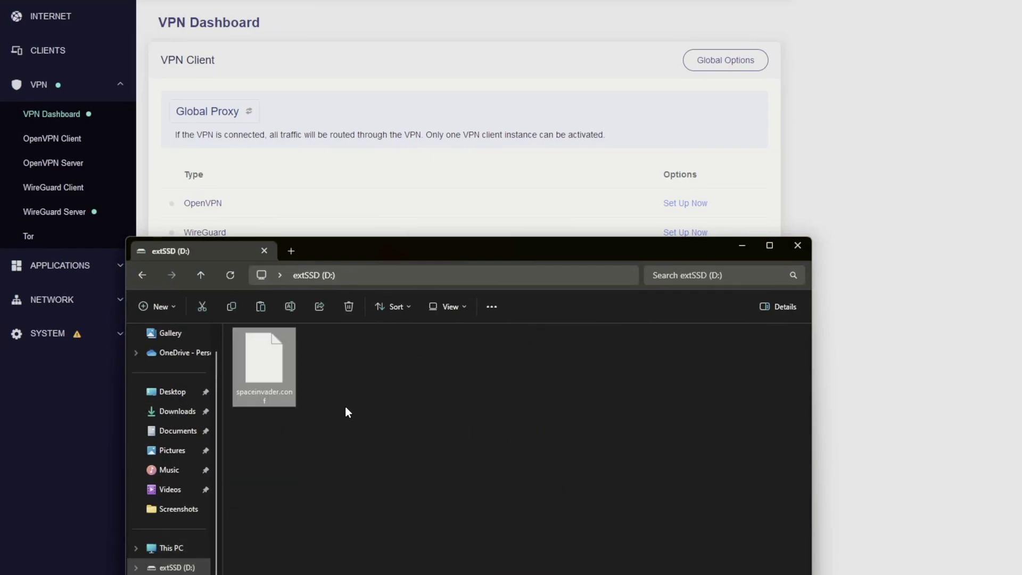
{"action": "left_click", "coordinate": [400, 392]}
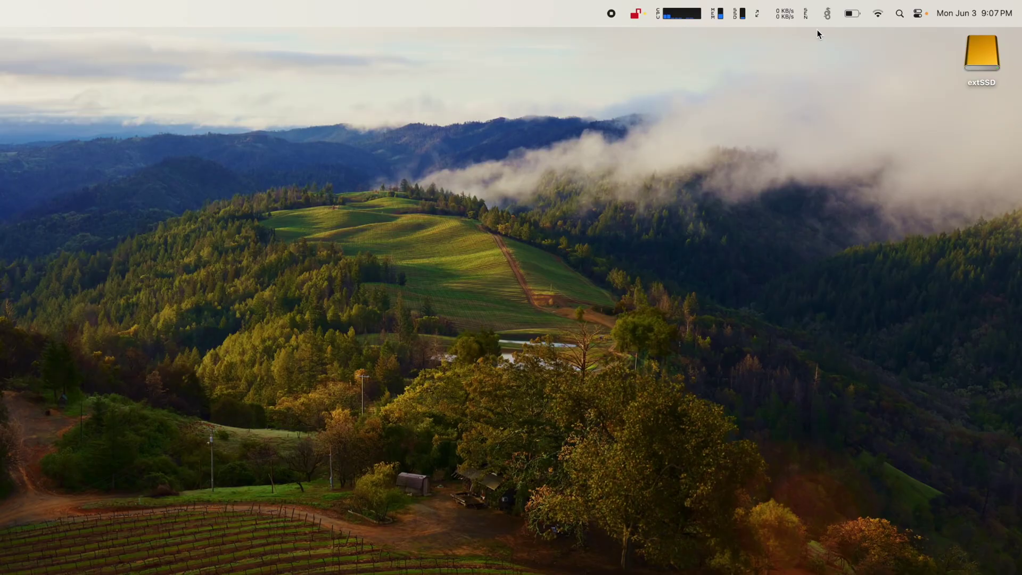
Step: On the Mac, import spaceinvader.conf from extSSD as a tunnel in WireGuard and activate it
{"action": "left_click", "coordinate": [828, 14]}
{"action": "left_click", "coordinate": [829, 58]}
{"action": "left_click", "coordinate": [441, 233]}
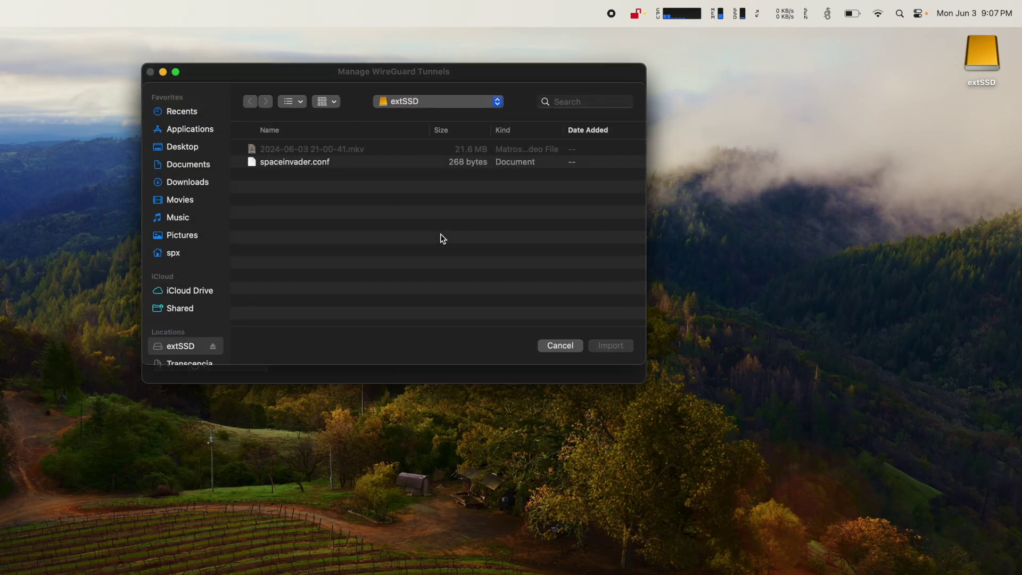
{"action": "left_click", "coordinate": [304, 164]}
{"action": "left_click", "coordinate": [598, 348]}
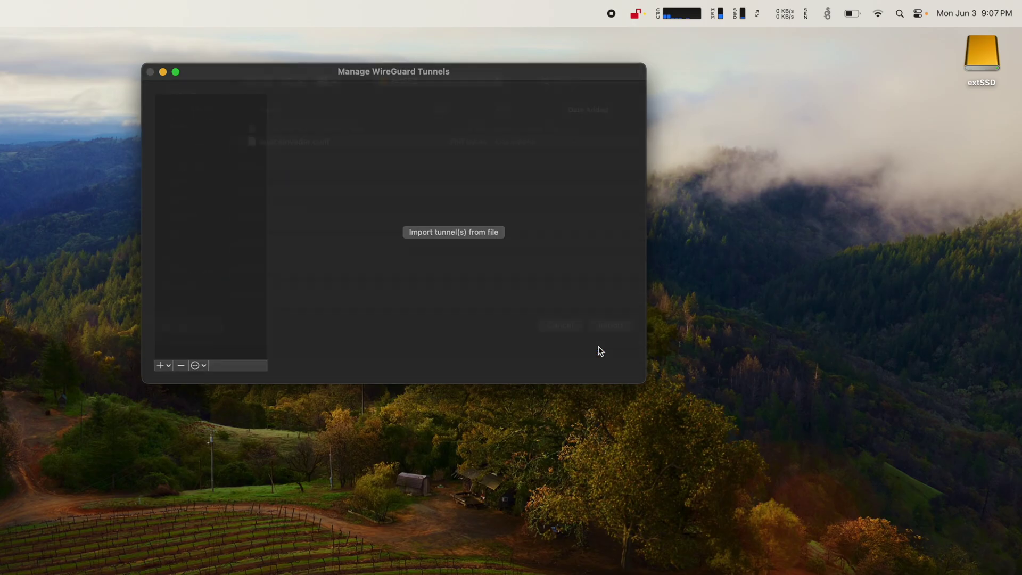
{"action": "left_click", "coordinate": [344, 301]}
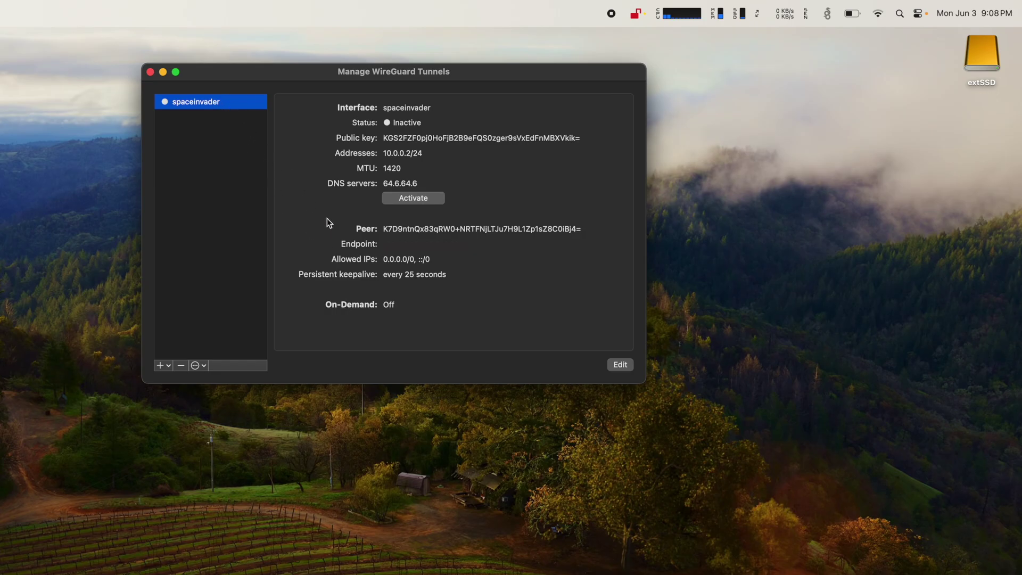
{"action": "left_click", "coordinate": [403, 202]}
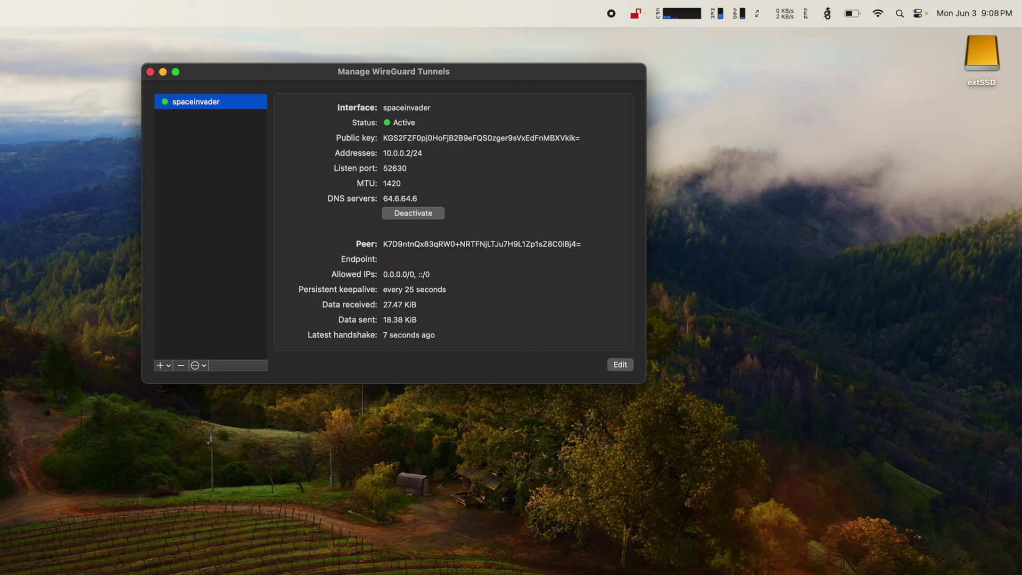
Step: Open Firefox on the Mac and load the router's admin page at 192.168.8.1
{"action": "key", "text": "cmd+space"}
{"action": "type", "text": "firefox"}
{"action": "key", "text": "Return"}
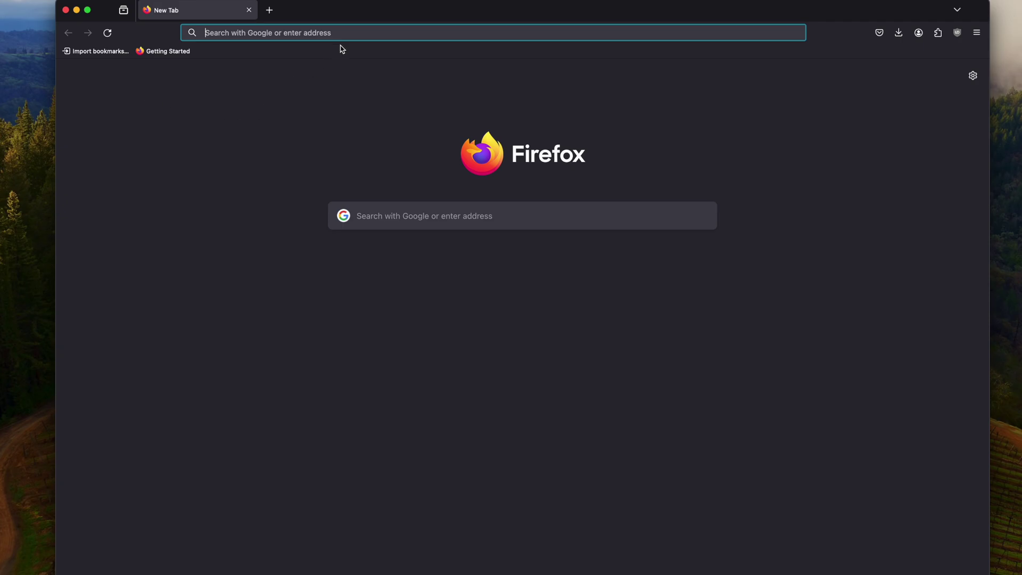
{"action": "type", "text": "192.1"}
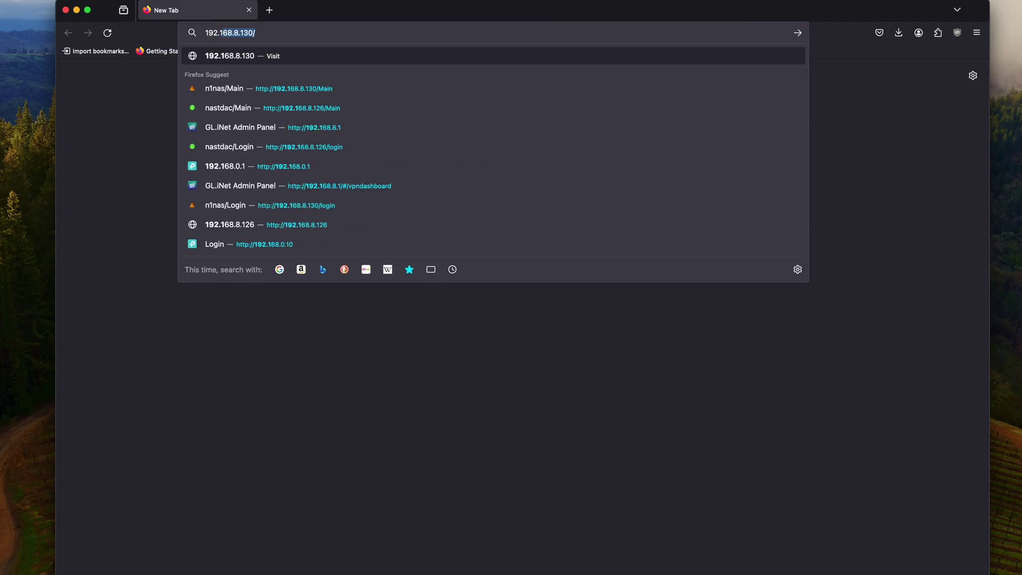
{"action": "type", "text": "8"}
{"action": "key", "text": "BackSpace"}
{"action": "type", "text": "68.8"}
{"action": "key", "text": "BackSpace"}
{"action": "key", "text": "BackSpace"}
{"action": "key", "text": "BackSpace"}
{"action": "type", "text": ".8."}
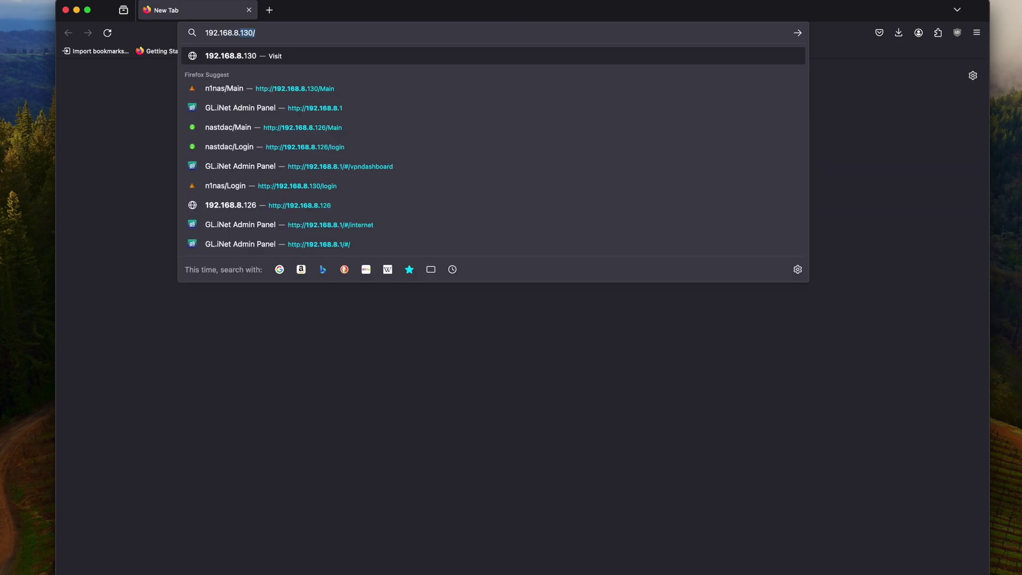
{"action": "key", "text": "BackSpace"}
{"action": "key", "text": "BackSpace"}
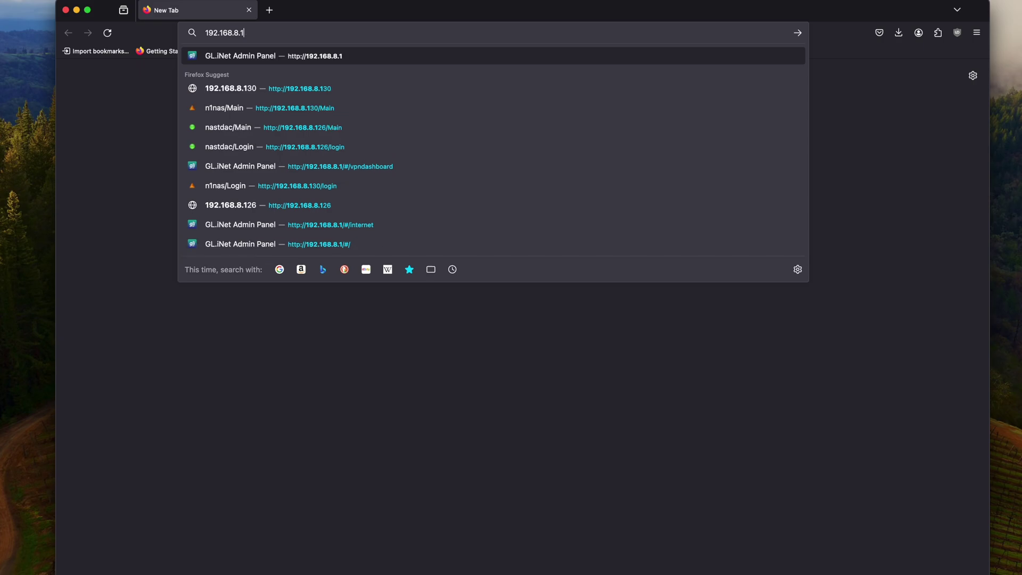
{"action": "key", "text": "Return"}
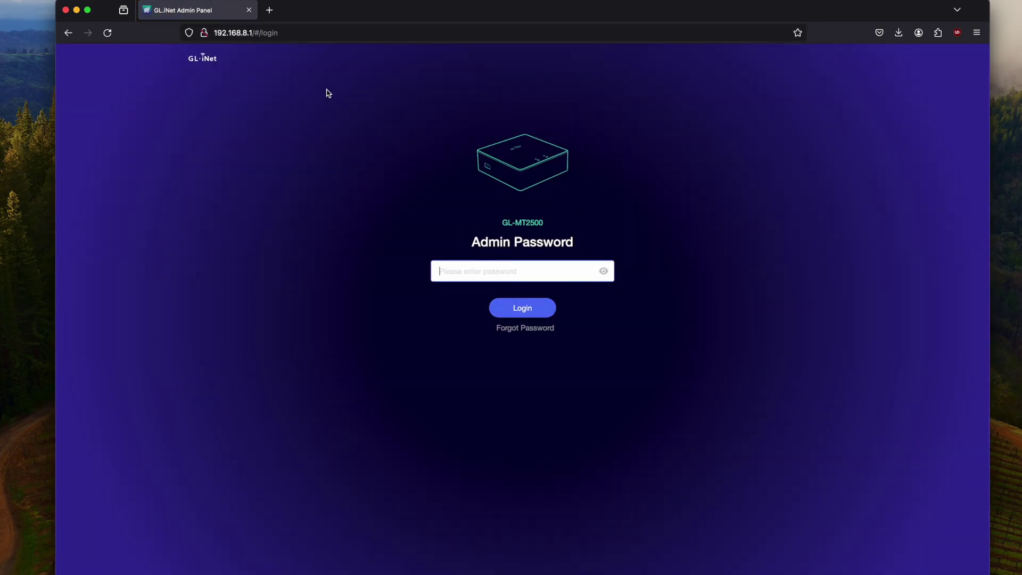
Step: Log in to the GL-MT2500 admin panel with the admin password
{"action": "left_click", "coordinate": [473, 275]}
{"action": "type", "text": "****"}
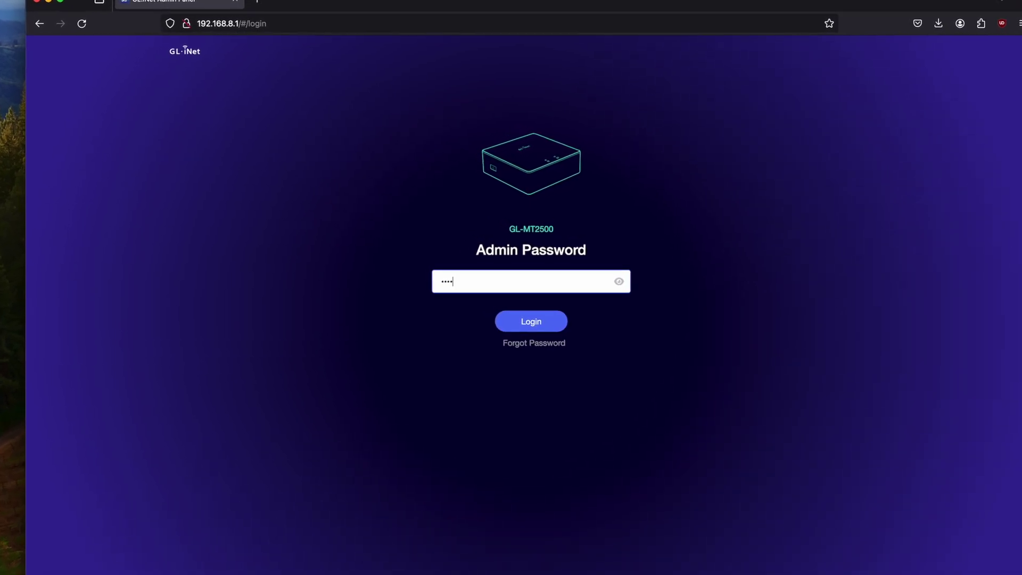
{"action": "key", "text": "BackSpace"}
{"action": "key", "text": "BackSpace"}
{"action": "key", "text": "BackSpace"}
{"action": "key", "text": "BackSpace"}
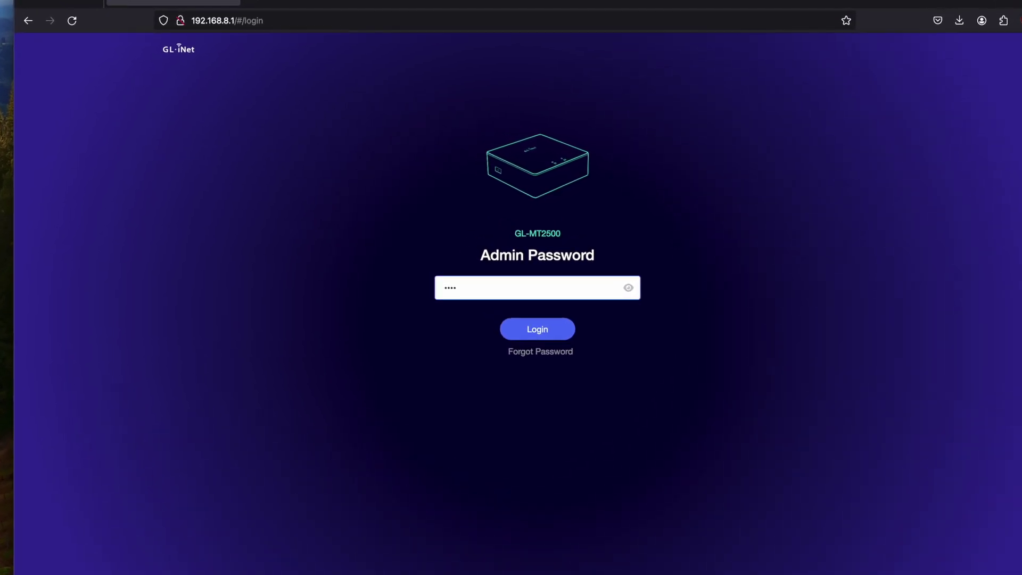
{"action": "type", "text": "**"}
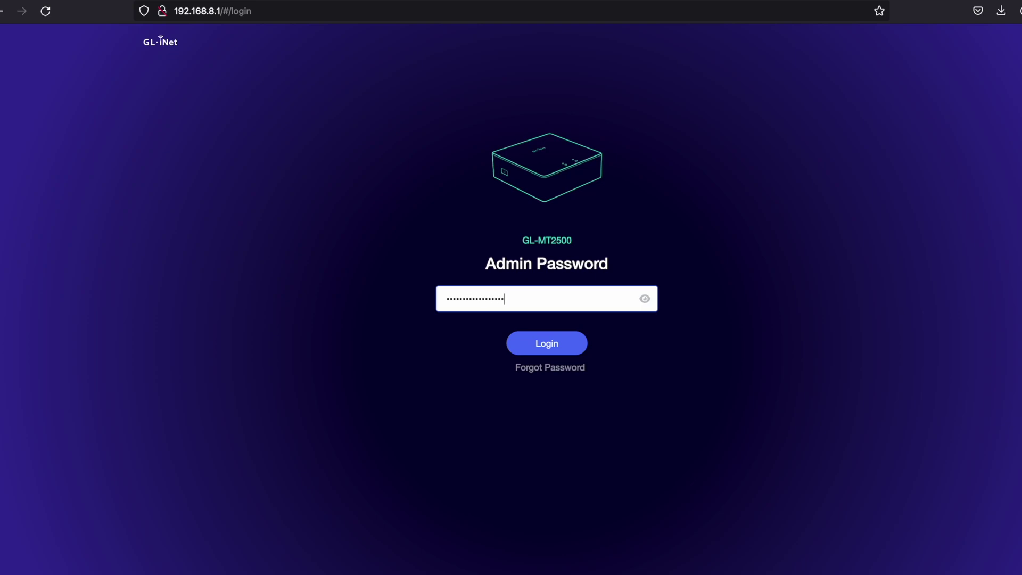
{"action": "key", "text": "Return"}
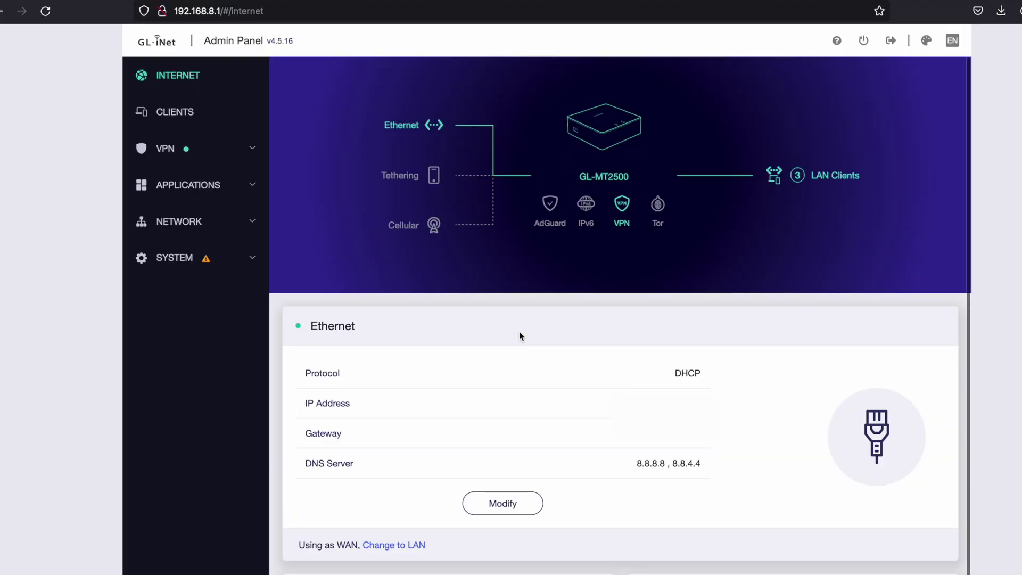
Step: Copy the IP address 192.168.8.126 from the router's online clients list and load it in a new browser tab
{"action": "left_click", "coordinate": [191, 117]}
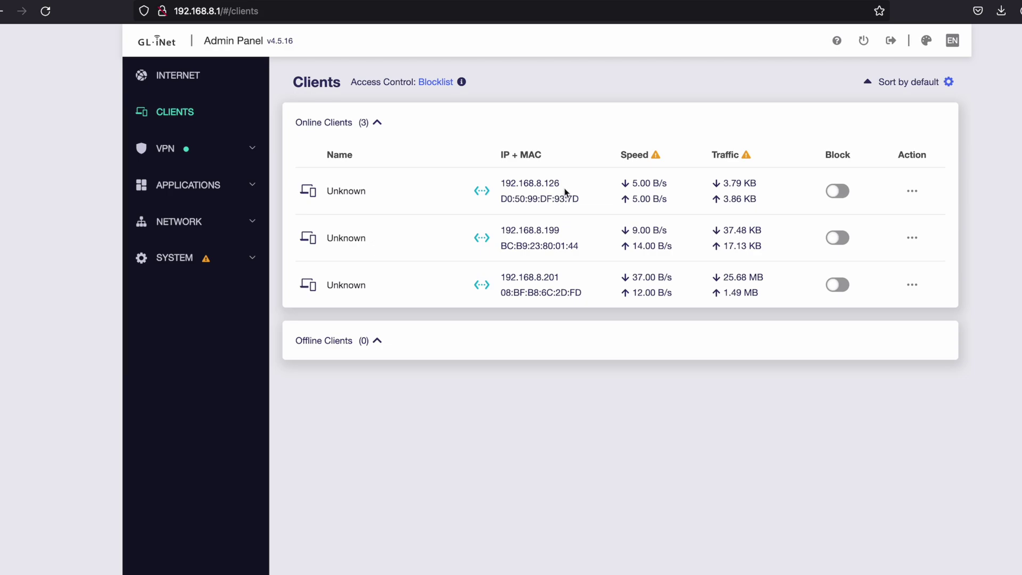
{"action": "left_click_drag", "start_coordinate": [561, 183], "coordinate": [488, 183]}
{"action": "key", "text": "ctrl+c"}
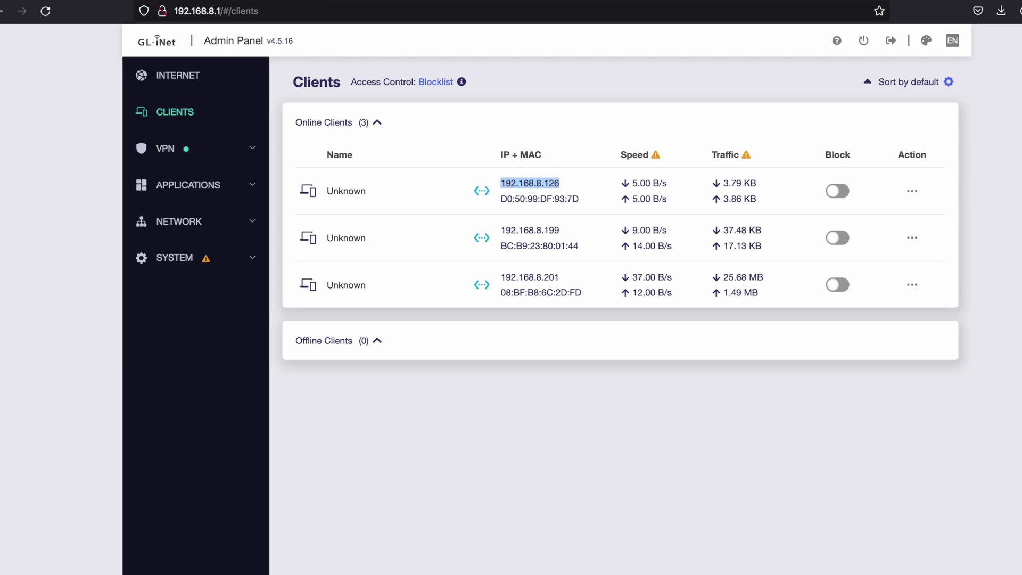
{"action": "key", "text": "ctrl+t"}
{"action": "key", "text": "ctrl+v"}
{"action": "key", "text": "Return"}
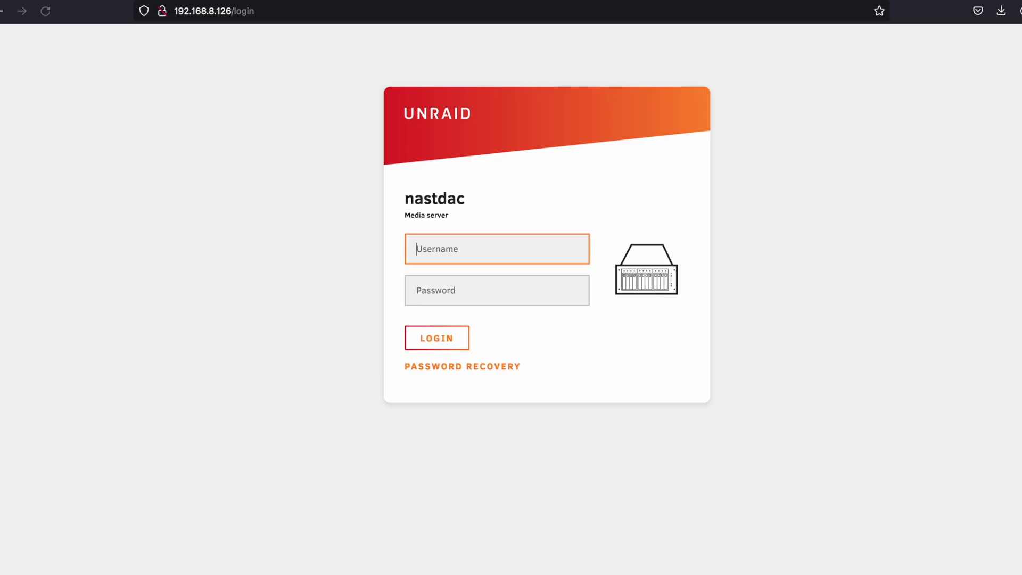
Step: Try to log in to the nastdac Unraid server as root with the account password
{"action": "type", "text": "root"}
{"action": "key", "text": "Tab"}
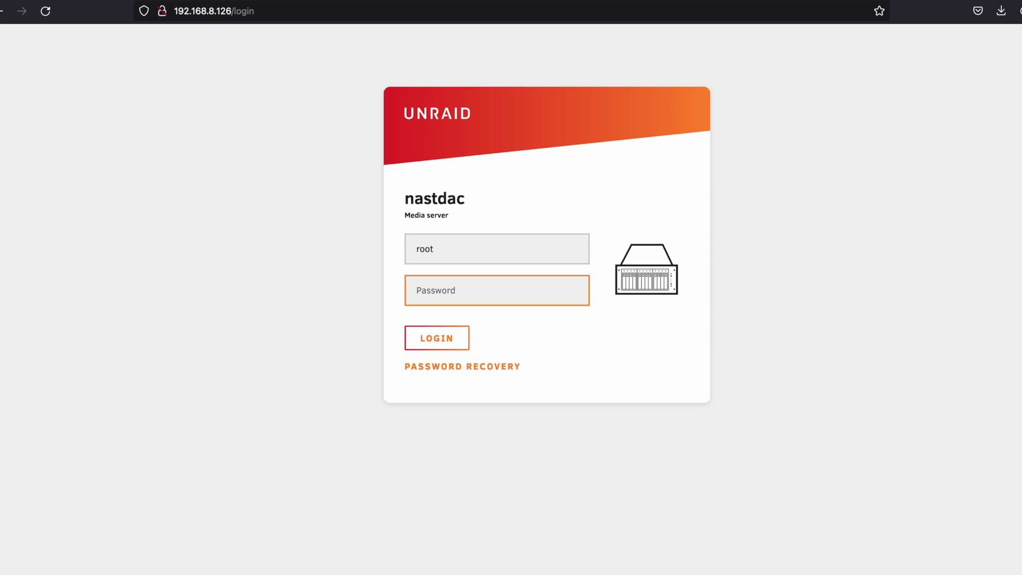
{"action": "type", "text": "••••"}
{"action": "key", "text": "Return"}
Step: Log in to the nastdac server as root, entering the account password again, and close all Unraid notifications
{"action": "type", "text": "root"}
{"action": "key", "text": "Tab"}
{"action": "type", "text": "•••"}
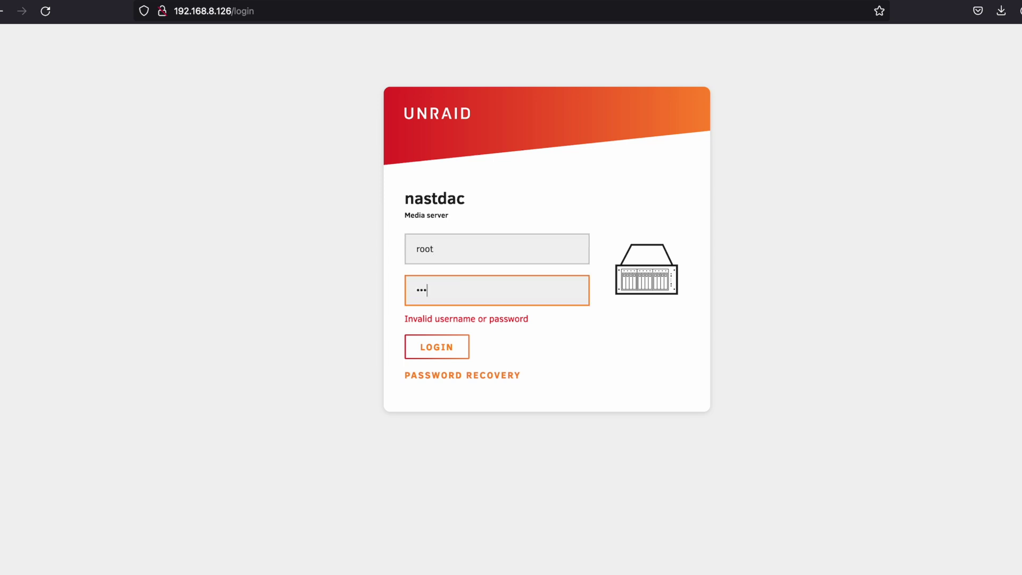
{"action": "key", "text": "Return"}
{"action": "type", "text": "ro"}
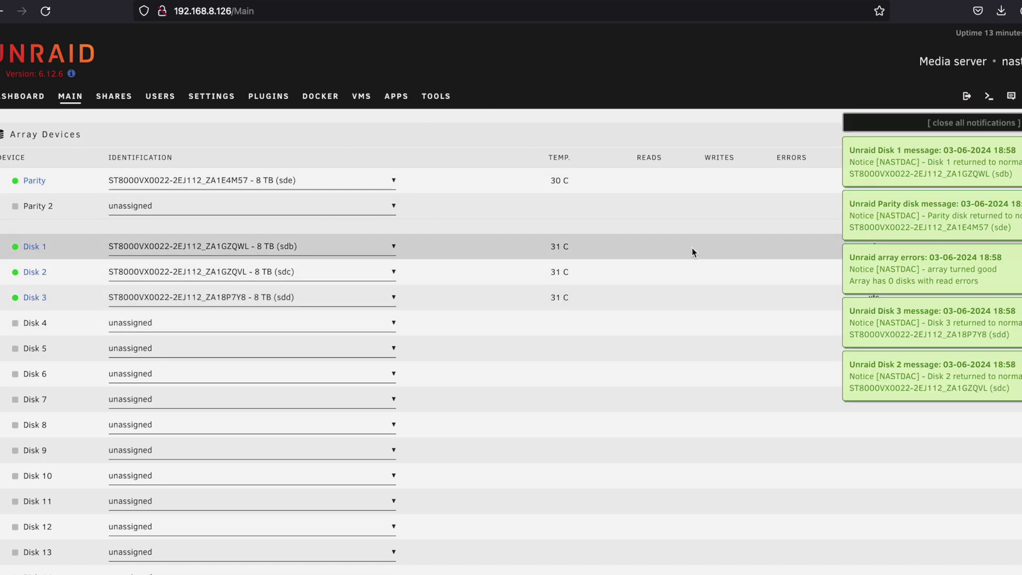
{"action": "left_click", "coordinate": [934, 132]}
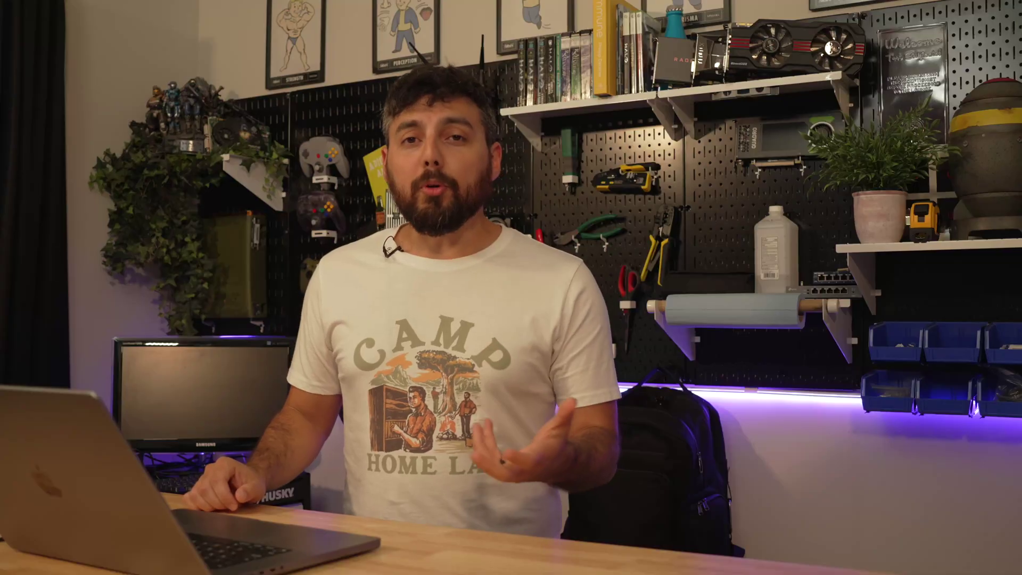